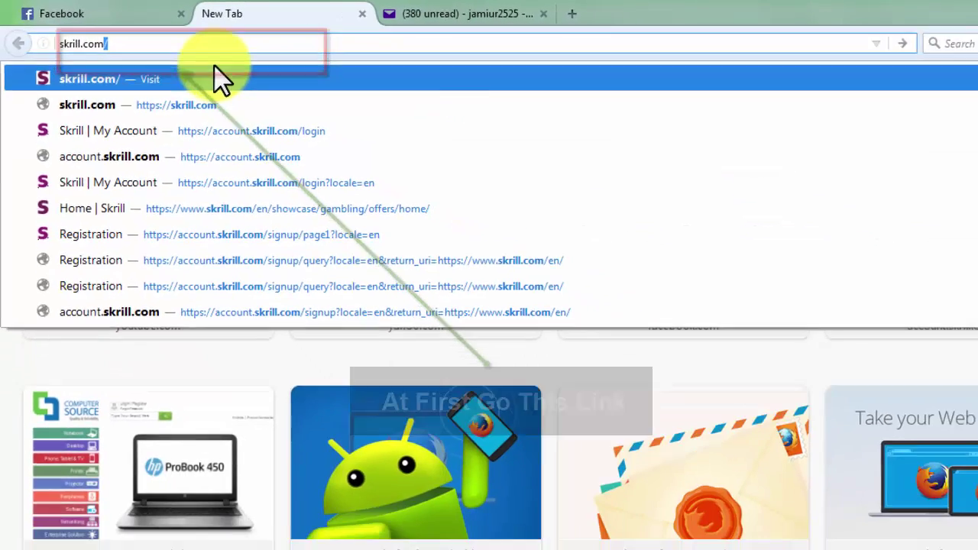
Load skrill.com in Firefox to reach the 'Open Your Free Account' registration page
left_click(229, 94)
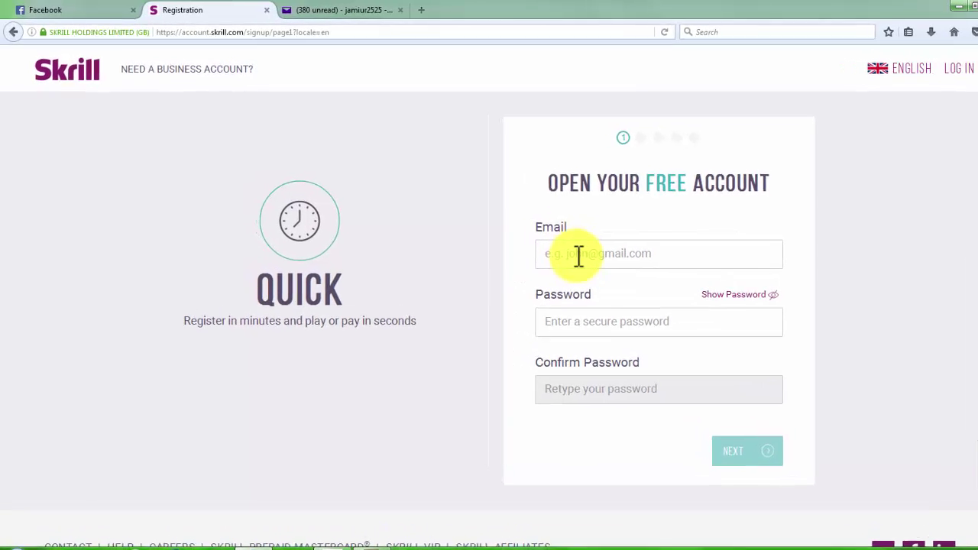
Enter the Yahoo email address, then the account password and its matching confirmation
left_click(581, 253)
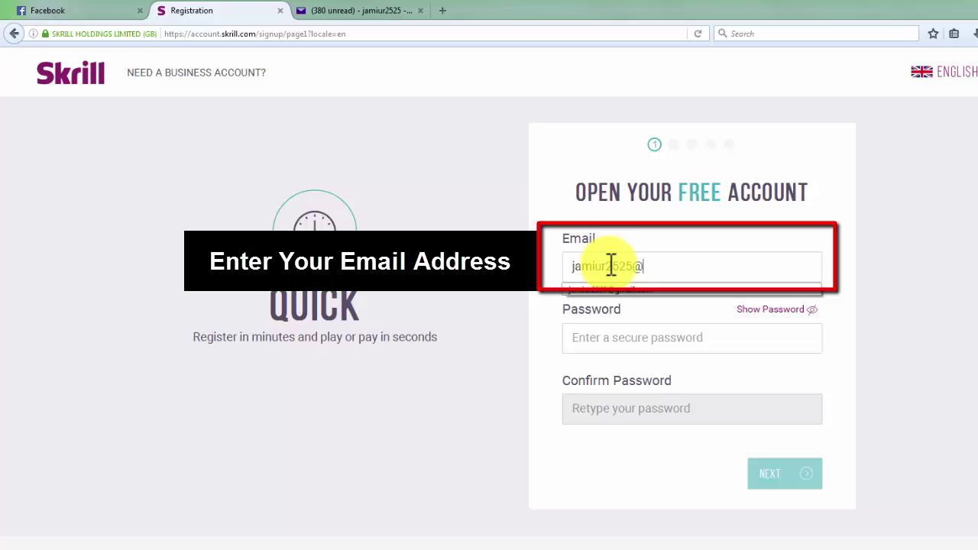
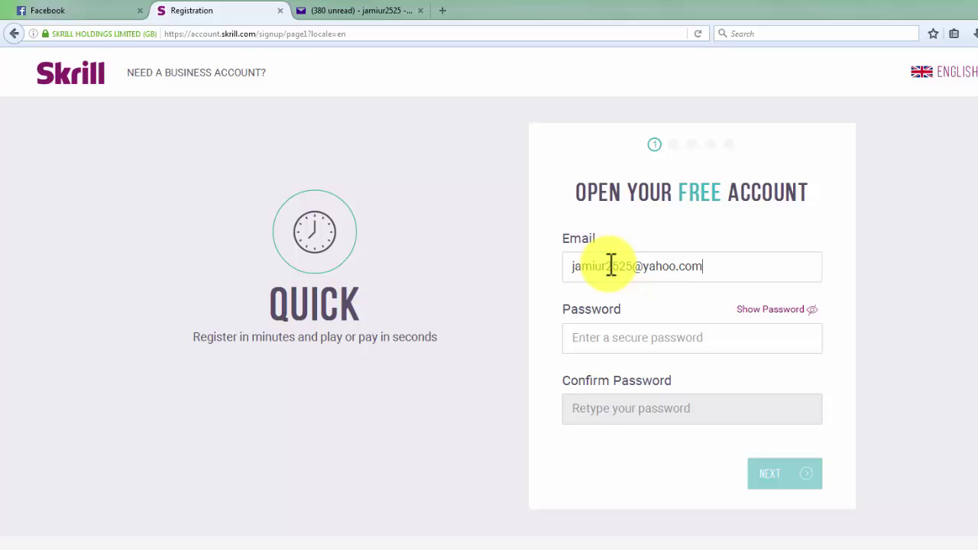
left_click(609, 339)
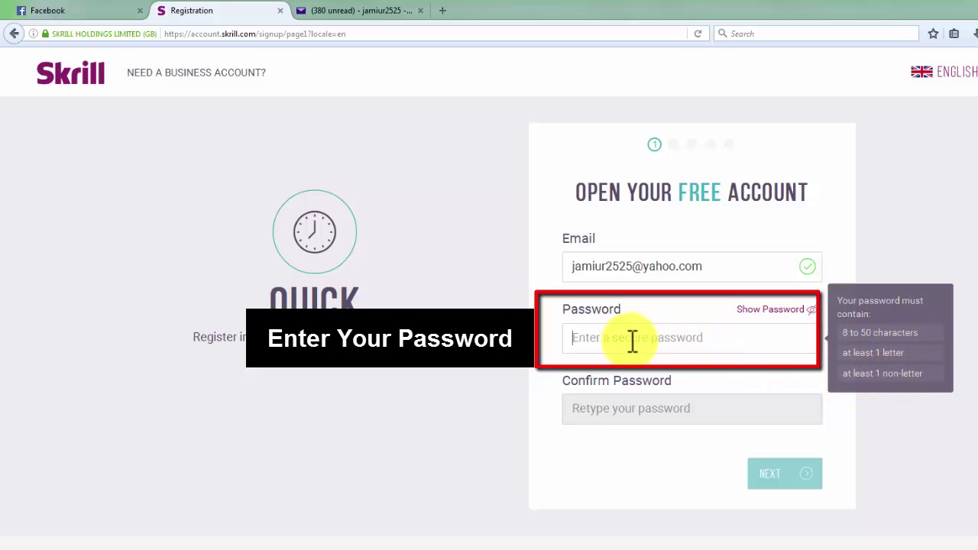
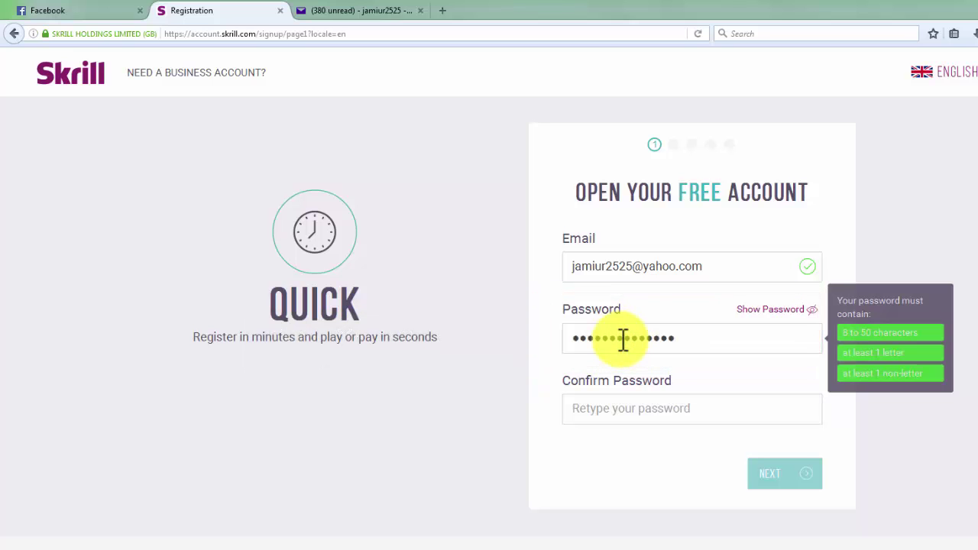
left_click(613, 408)
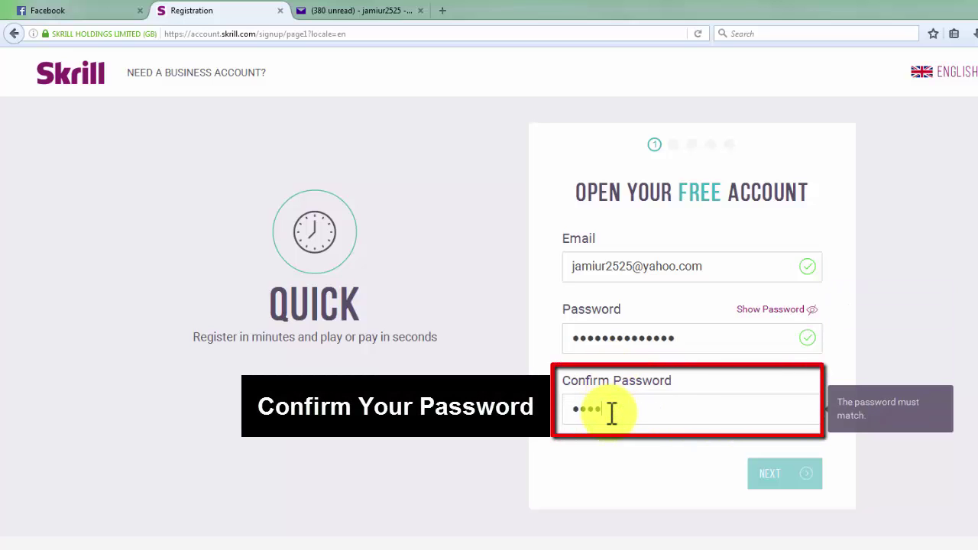
type("3")
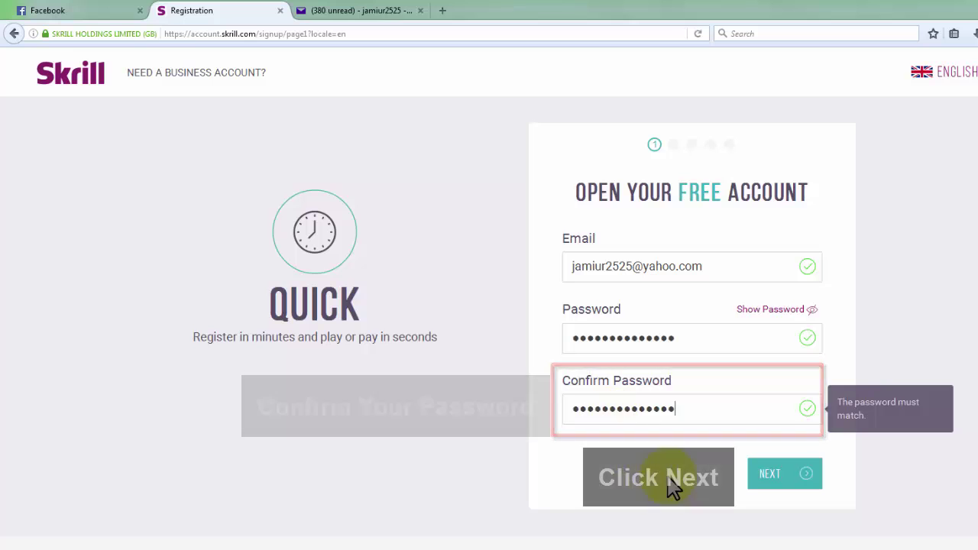
Submit the credentials, dismiss the remember-login popup, and fill in the first name and surname
left_click(804, 475)
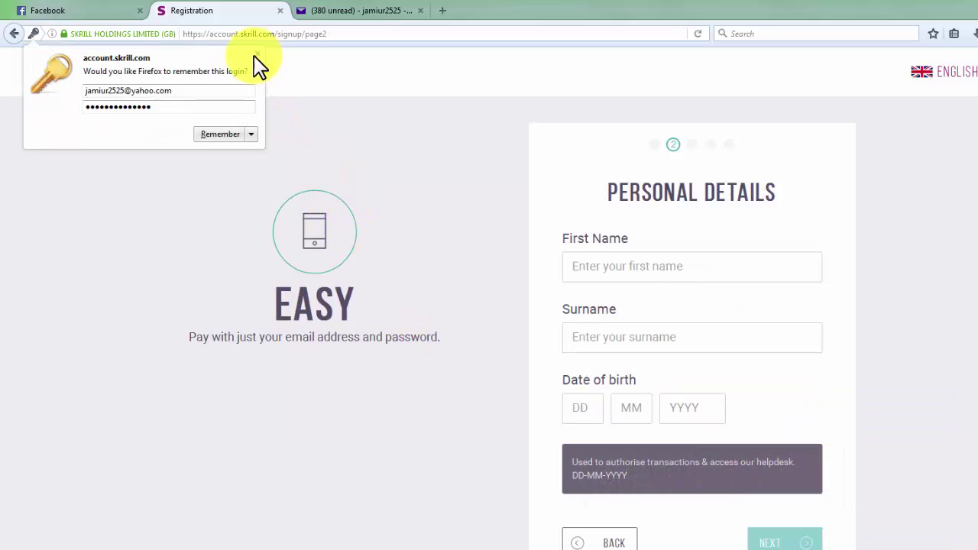
left_click(256, 53)
scroll(581, 252, "down", 2)
left_click(619, 191)
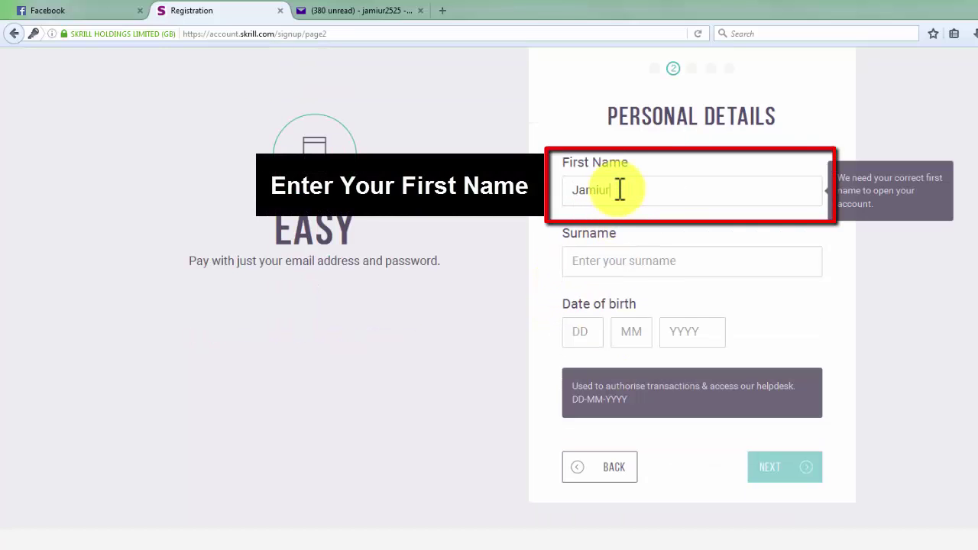
left_click(623, 261)
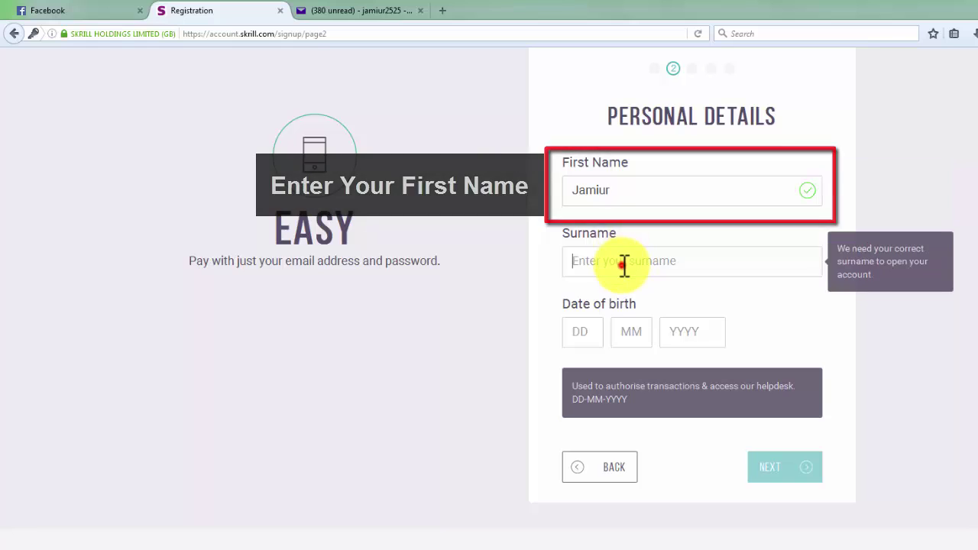
type("sawon")
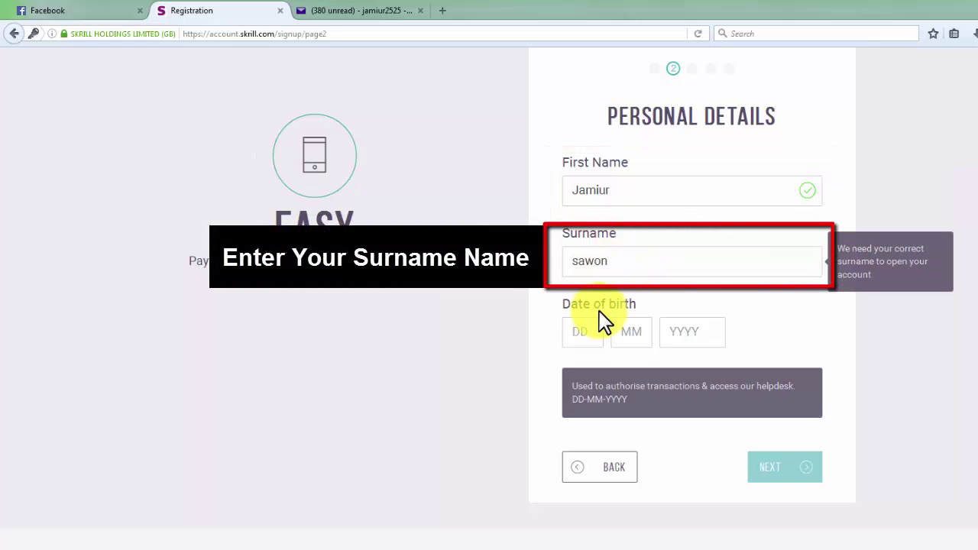
Enter the date of birth with year 1992 and submit the personal details
left_click(589, 331)
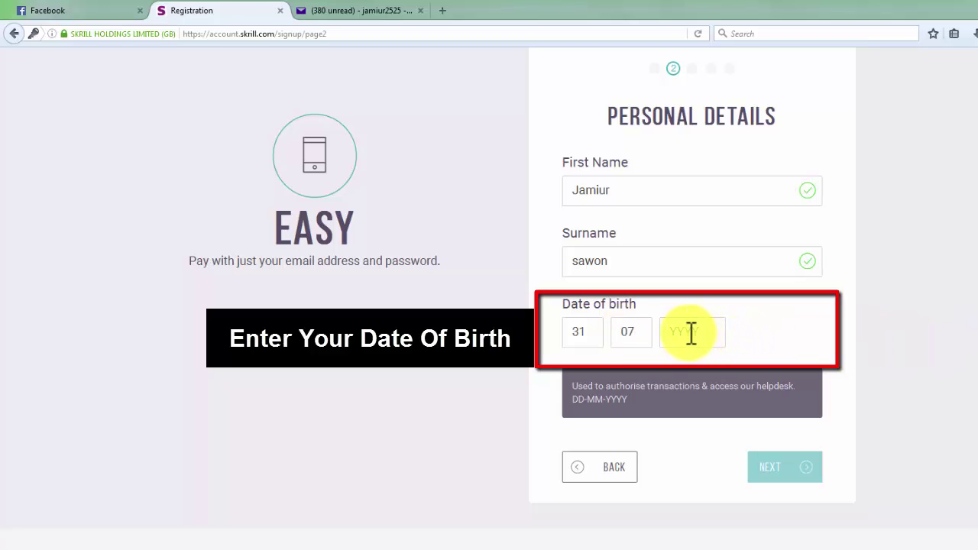
left_click(636, 330)
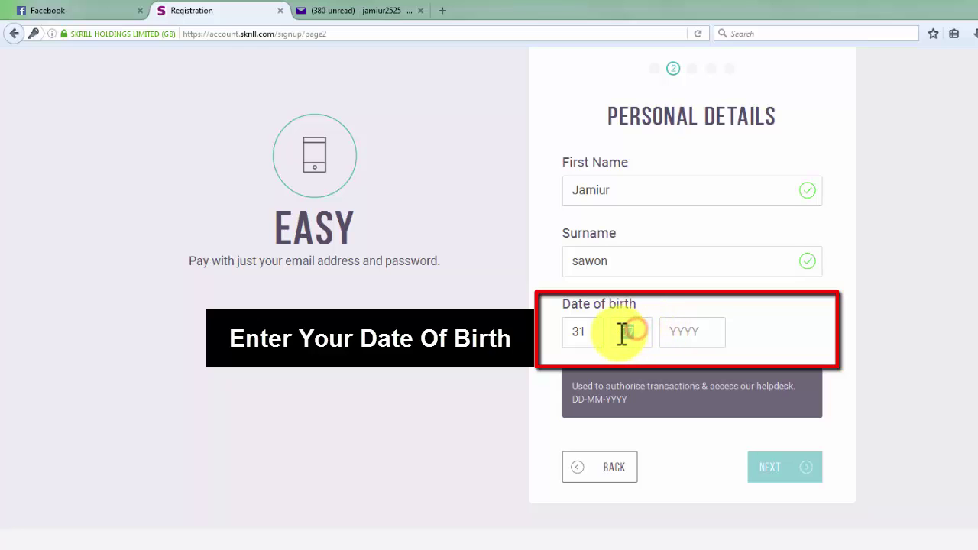
key("Tab")
type("1")
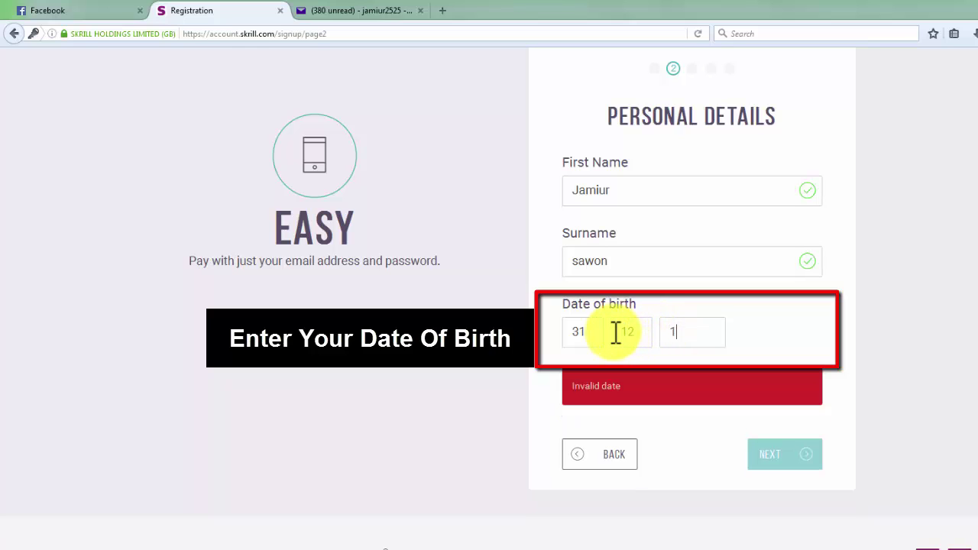
type("992")
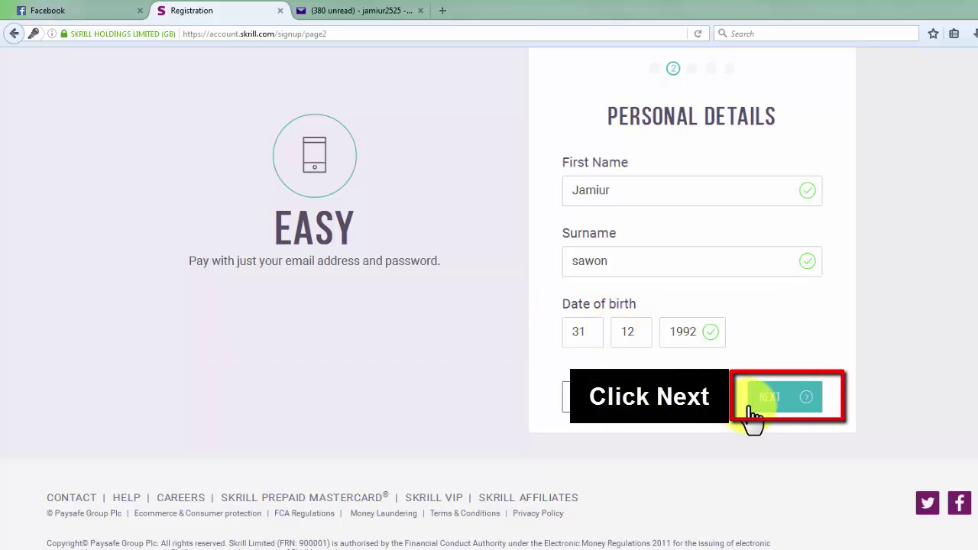
left_click(780, 410)
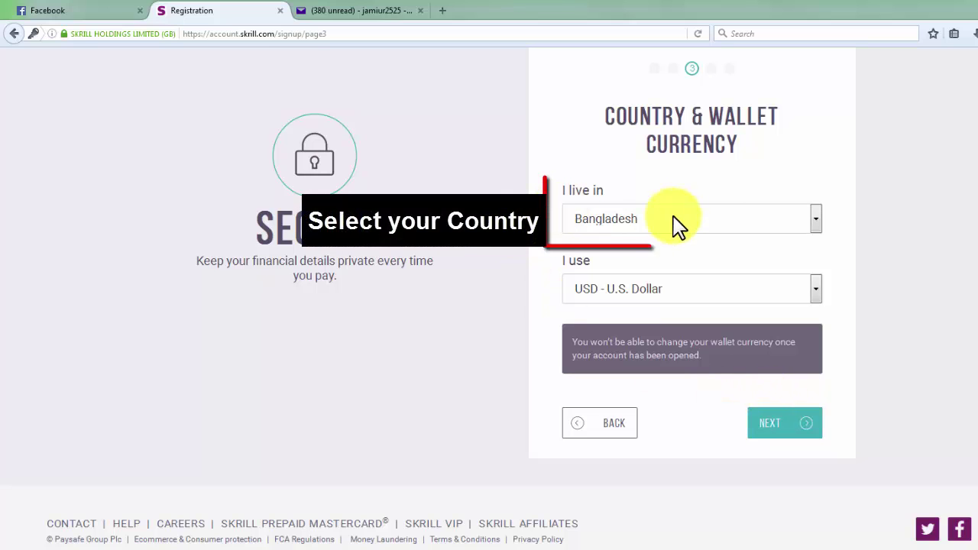
Choose Bangladesh as country of residence and USD - U.S. Dollar as wallet currency, then continue
left_click(704, 222)
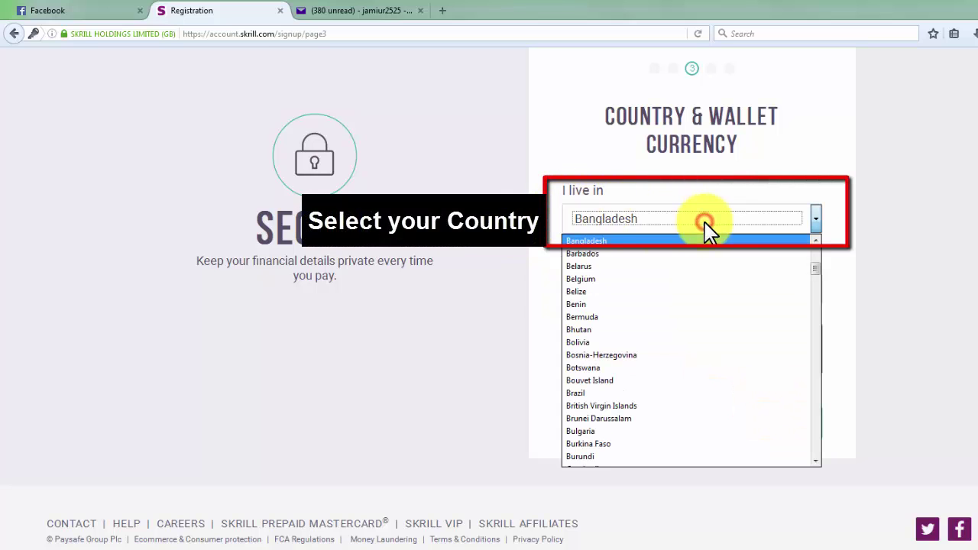
left_click(596, 241)
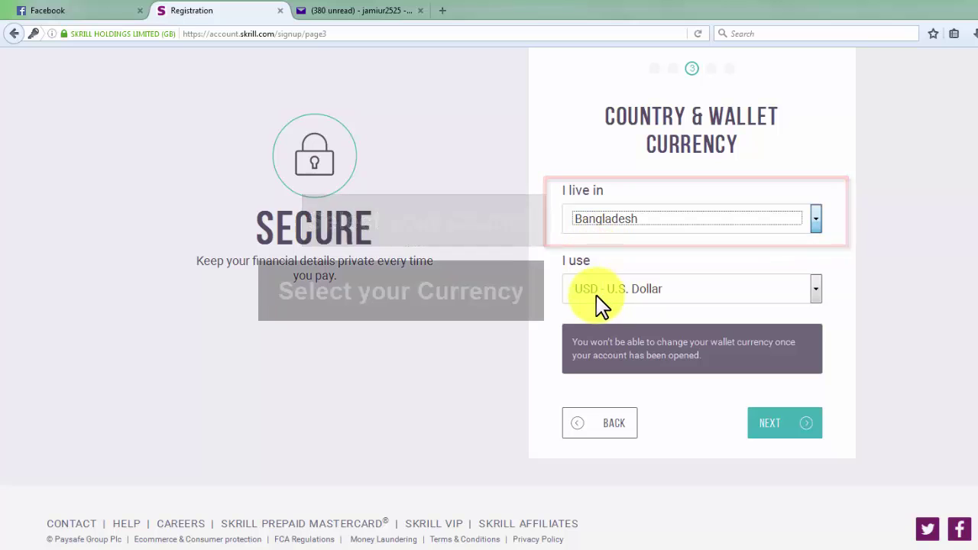
left_click(703, 298)
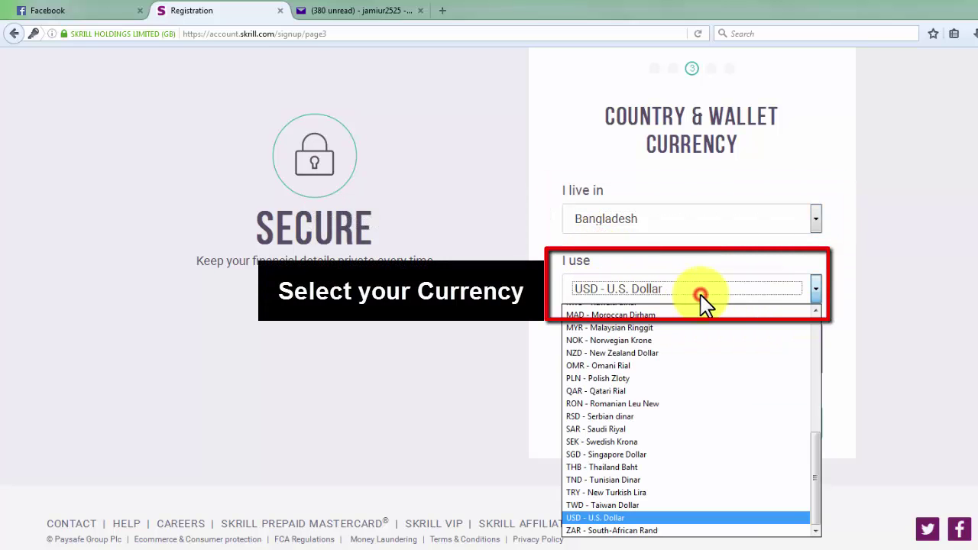
left_click(596, 518)
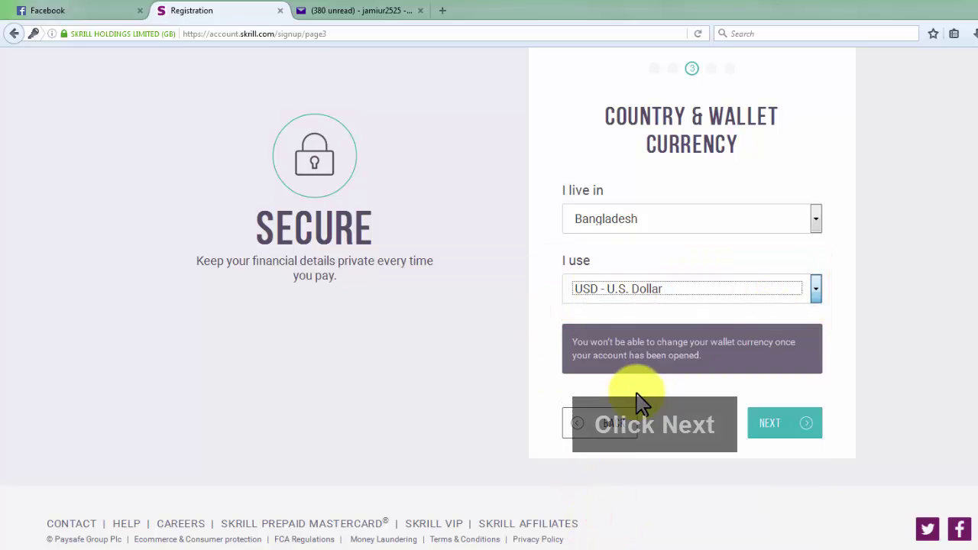
left_click(797, 429)
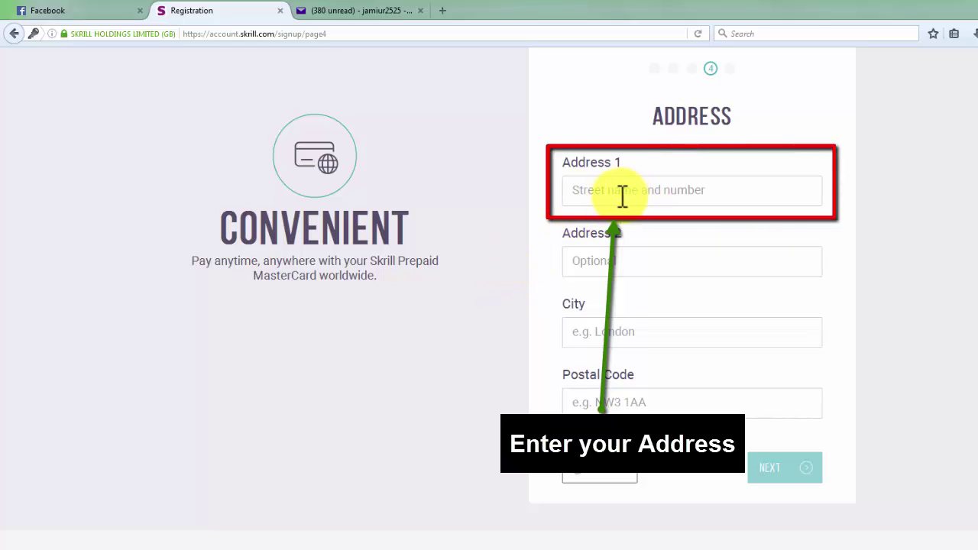
Enter the street address, city and postal code, then continue to the Final Step
left_click(614, 192)
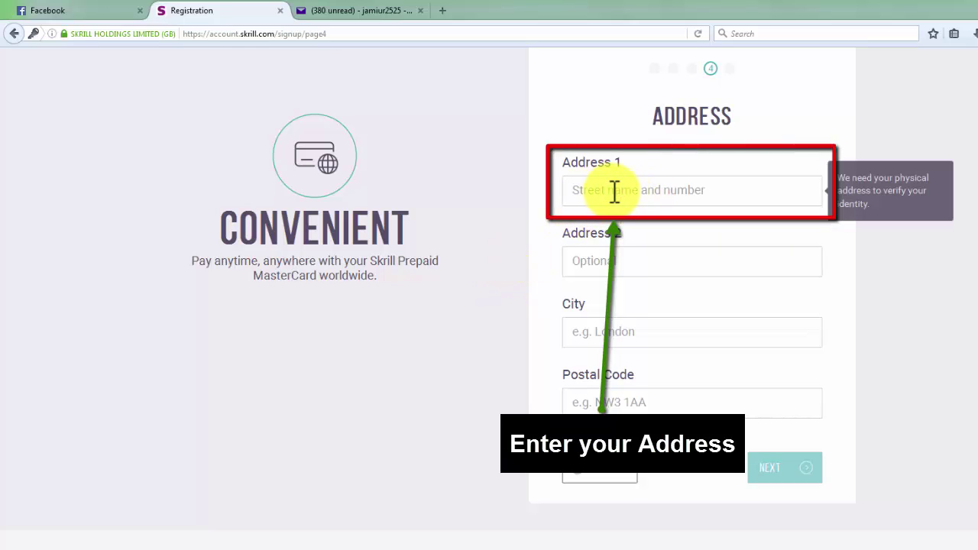
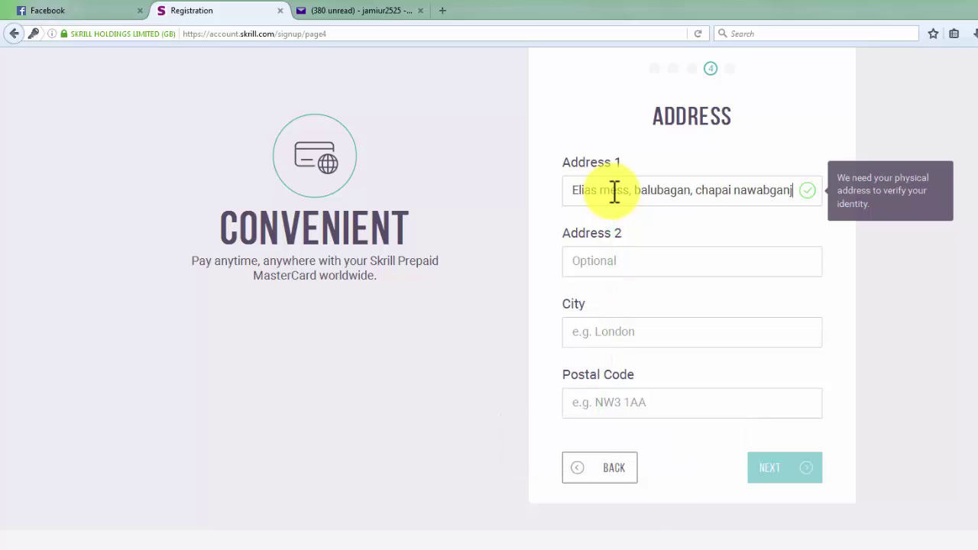
left_click(608, 329)
type("chapai nawabganj")
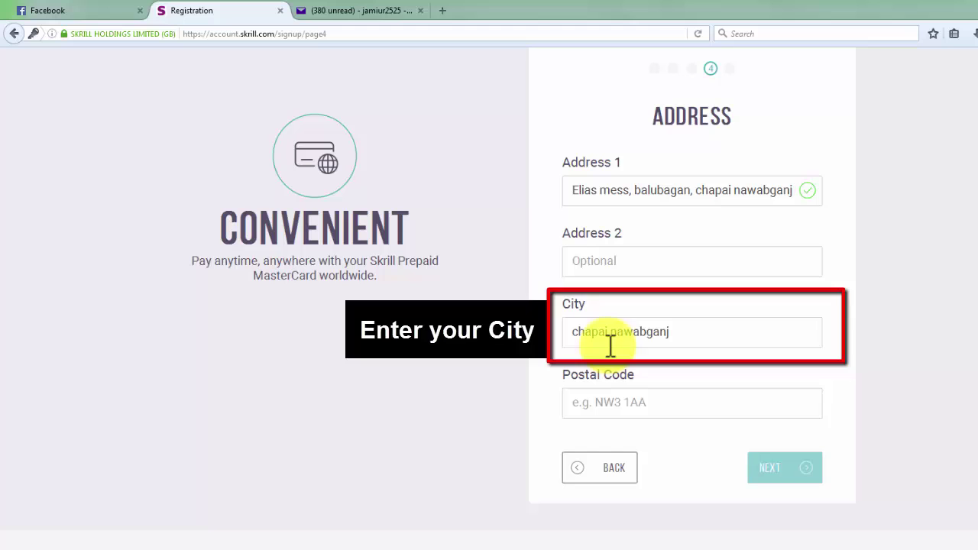
left_click(635, 409)
type("6300")
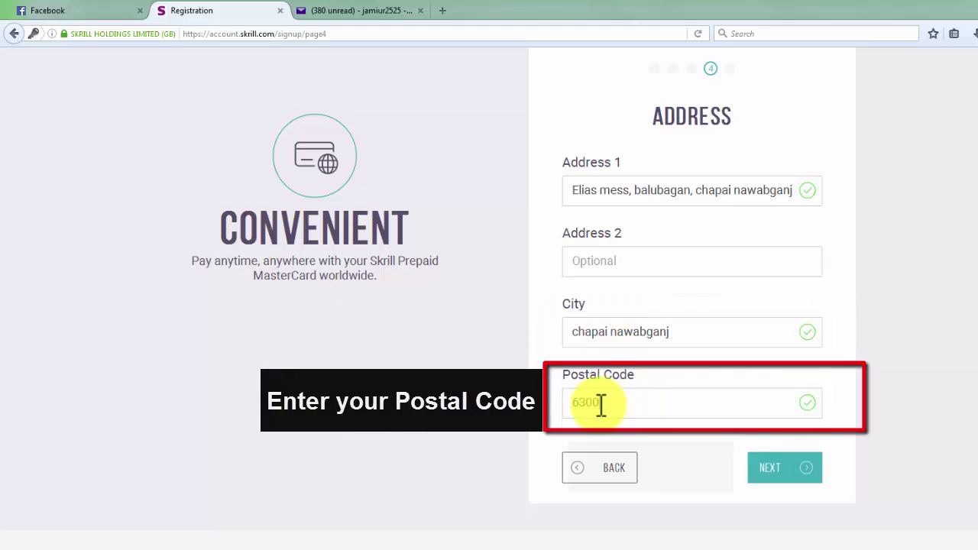
left_click(776, 469)
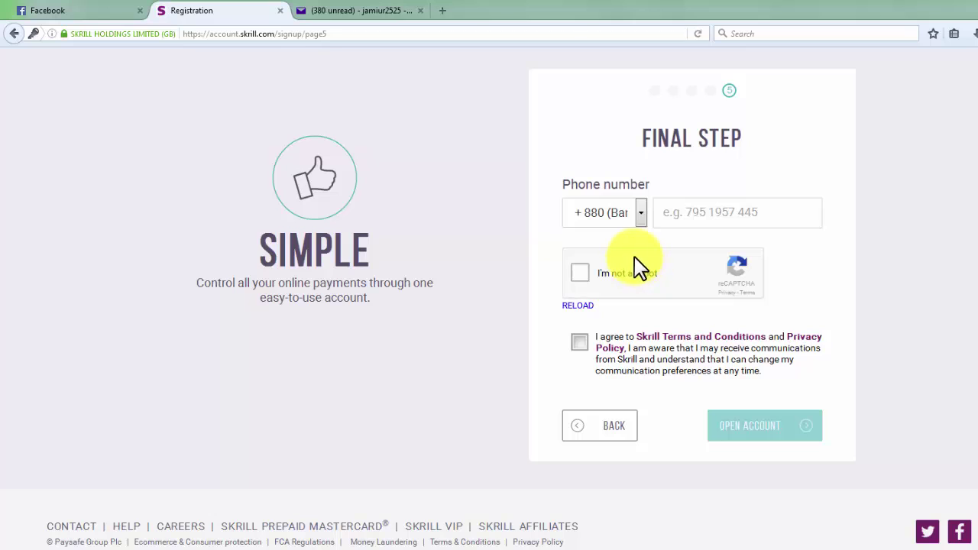
Add the phone number, pass the robot check, accept the Terms and Conditions, and open the account
left_click(686, 214)
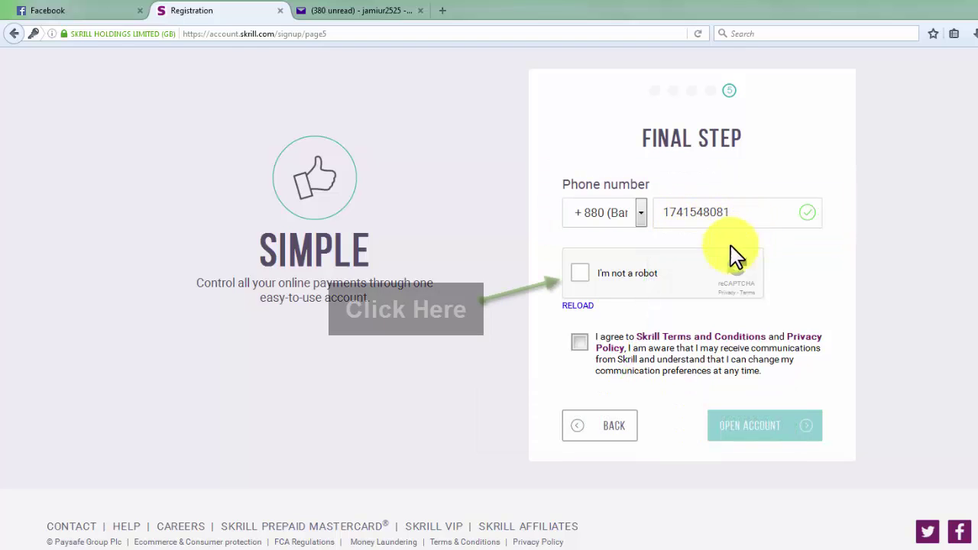
left_click(580, 273)
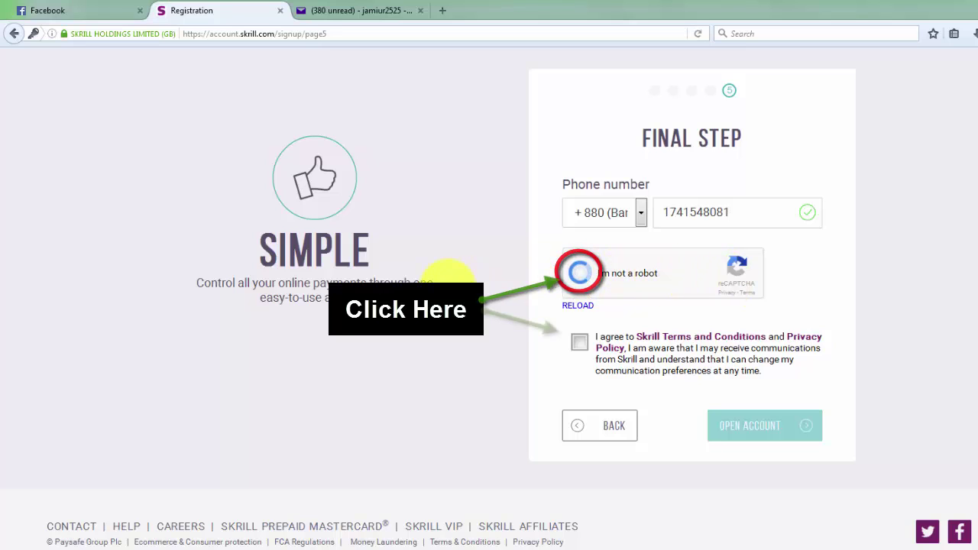
left_click(578, 342)
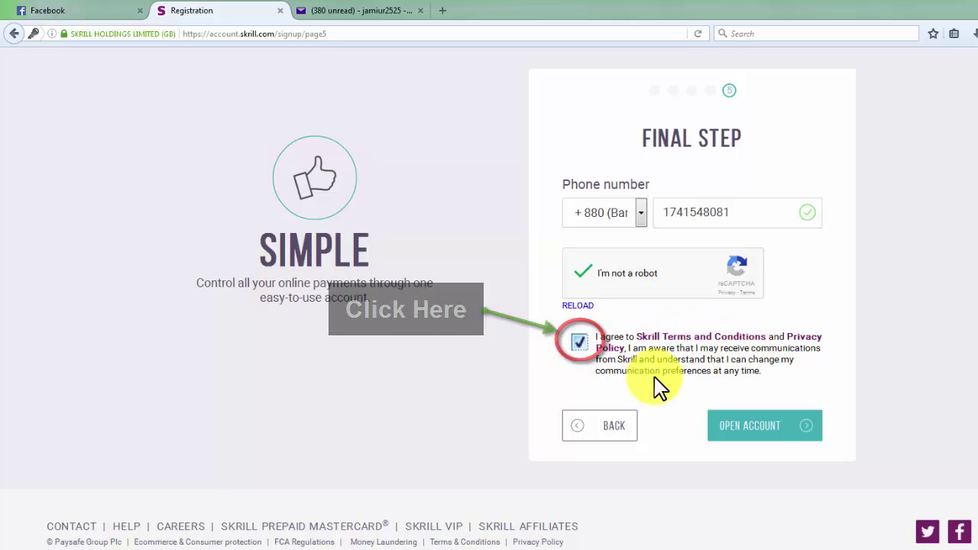
left_click(762, 427)
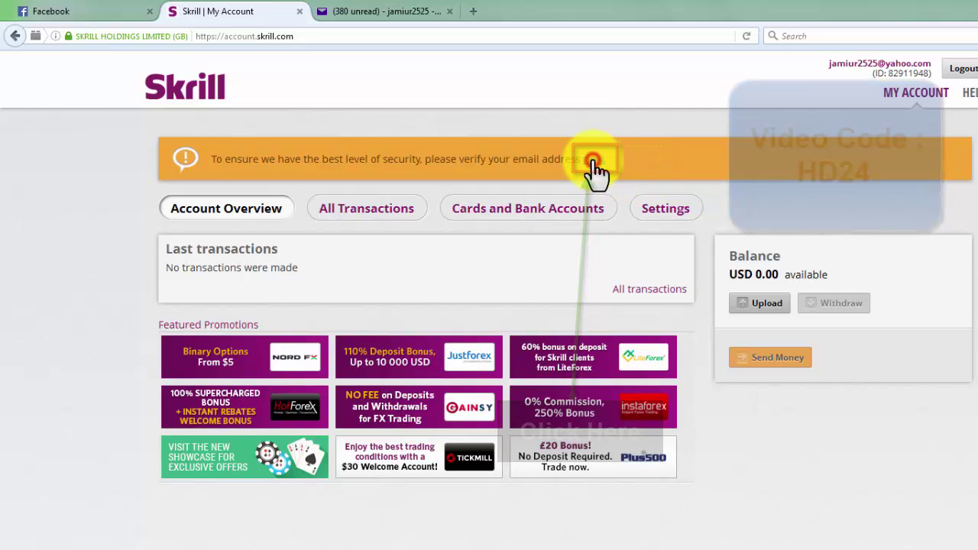
Request the verification email from the banner and switch to the Yahoo Mail tab
left_click(594, 165)
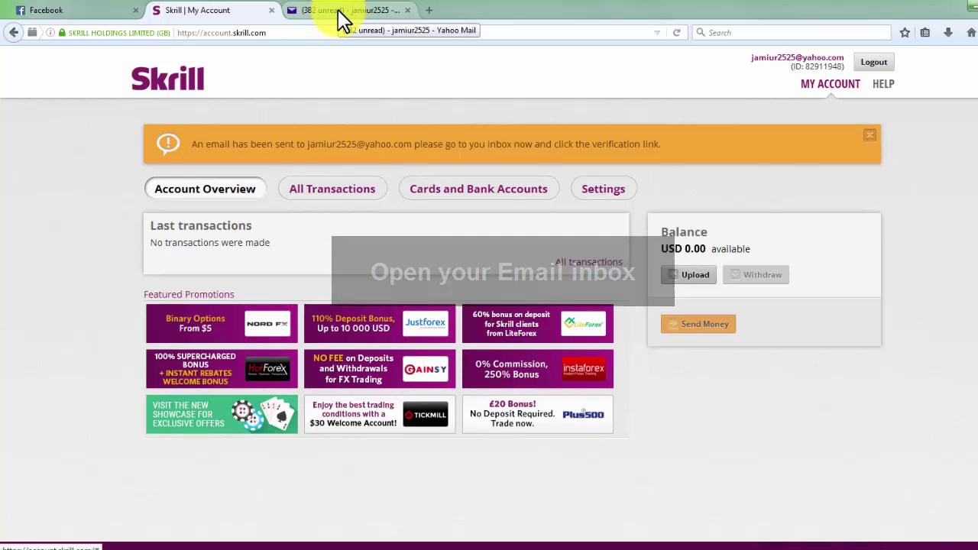
left_click(341, 19)
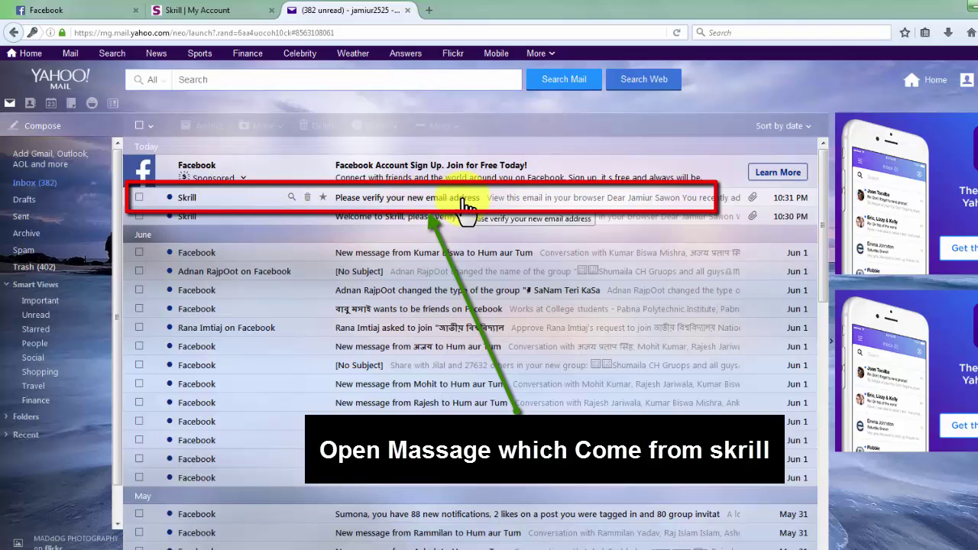
Open Skrill's 'Please verify your new email address' message in the Yahoo inbox
left_click(430, 200)
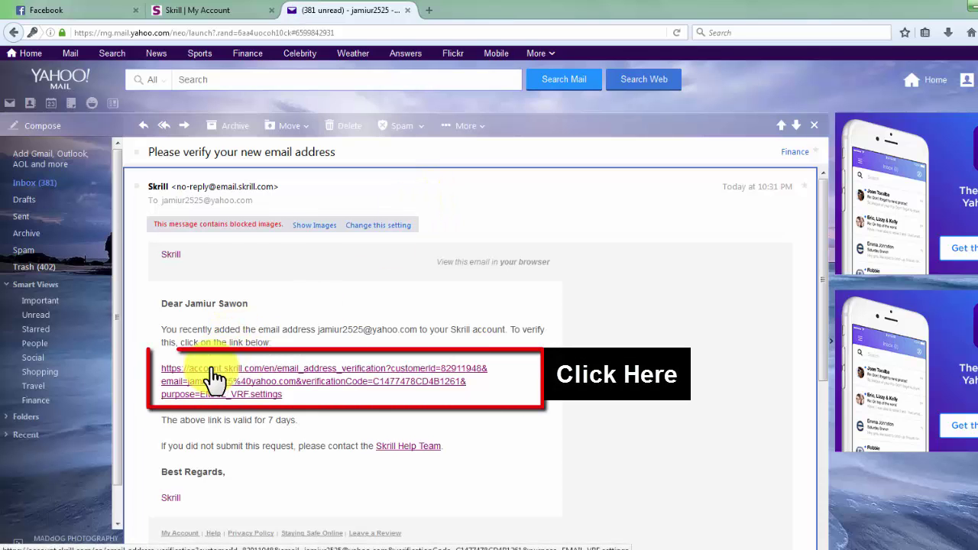
Follow the email's verification link, opening the Skrill account overview in a new tab
left_click(305, 386)
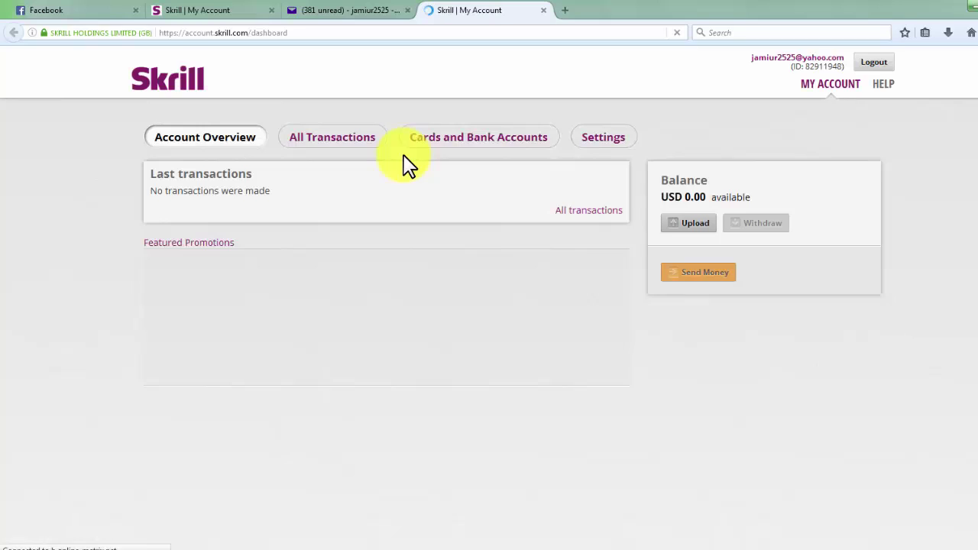